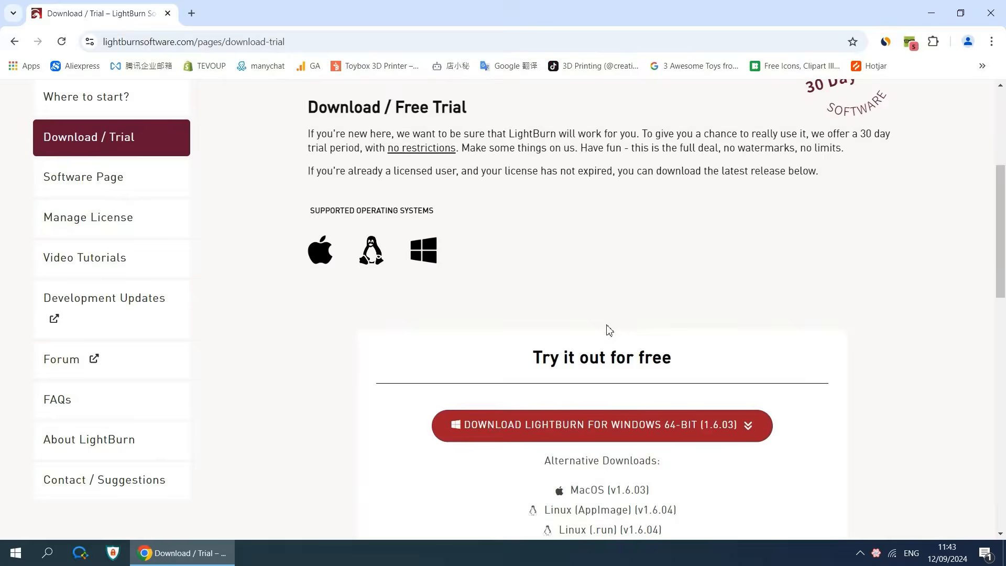
pyautogui.scroll(-1, 607, 329)
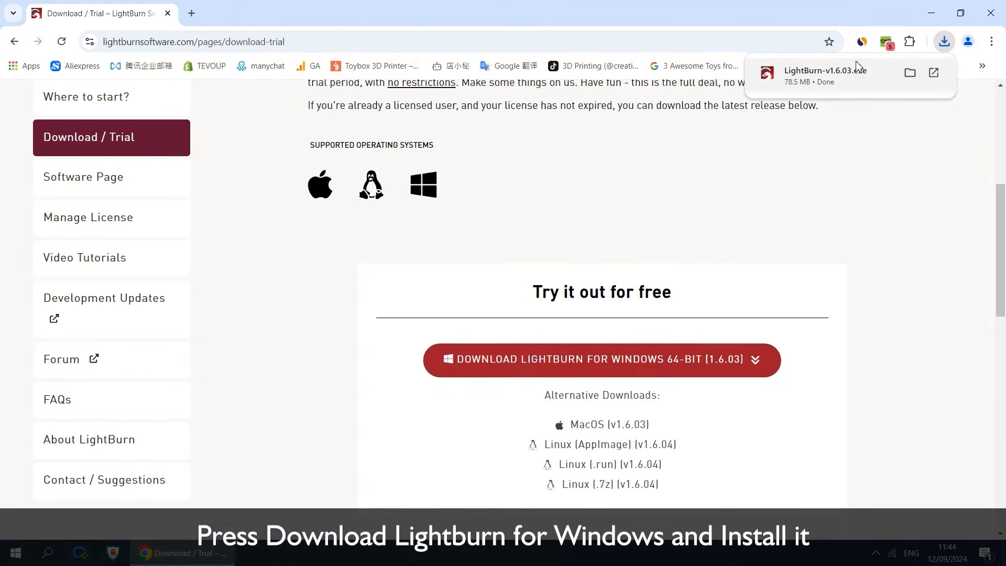
# Install the downloaded LightBurn 1.6.03 for Windows with the default shortcut folder and a desktop icon, and launch it on completion
pyautogui.click(860, 74)
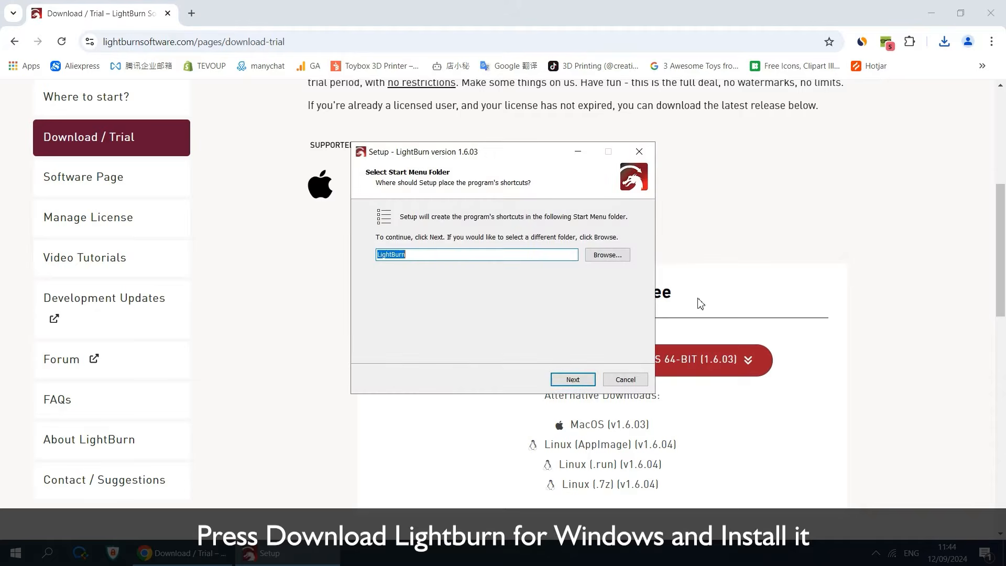
pyautogui.click(576, 381)
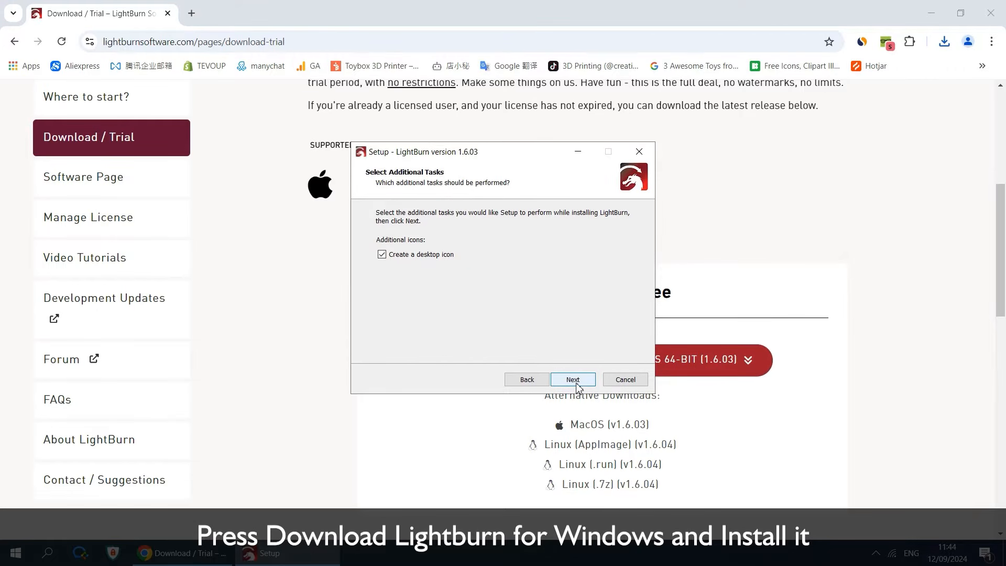
pyautogui.click(573, 380)
pyautogui.click(572, 379)
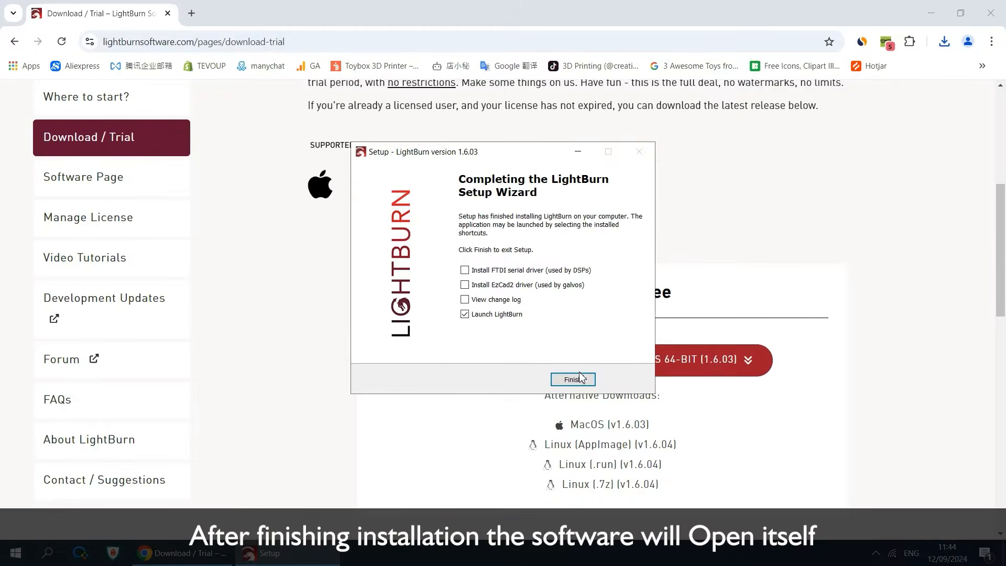
pyautogui.click(572, 379)
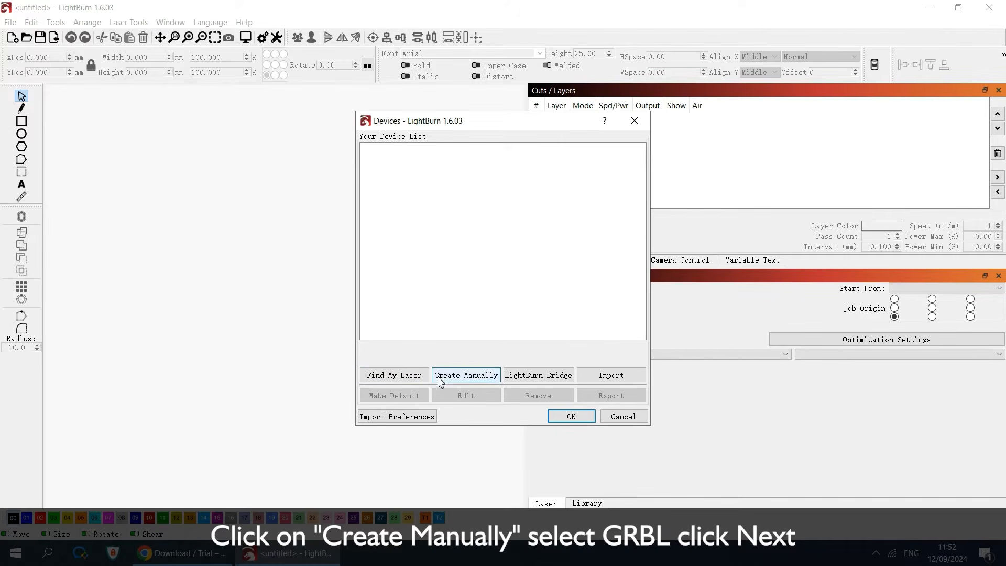
# Start creating a laser device manually, choosing GRBL as the controller and Serial/USB as the connection
pyautogui.click(440, 378)
pyautogui.click(454, 308)
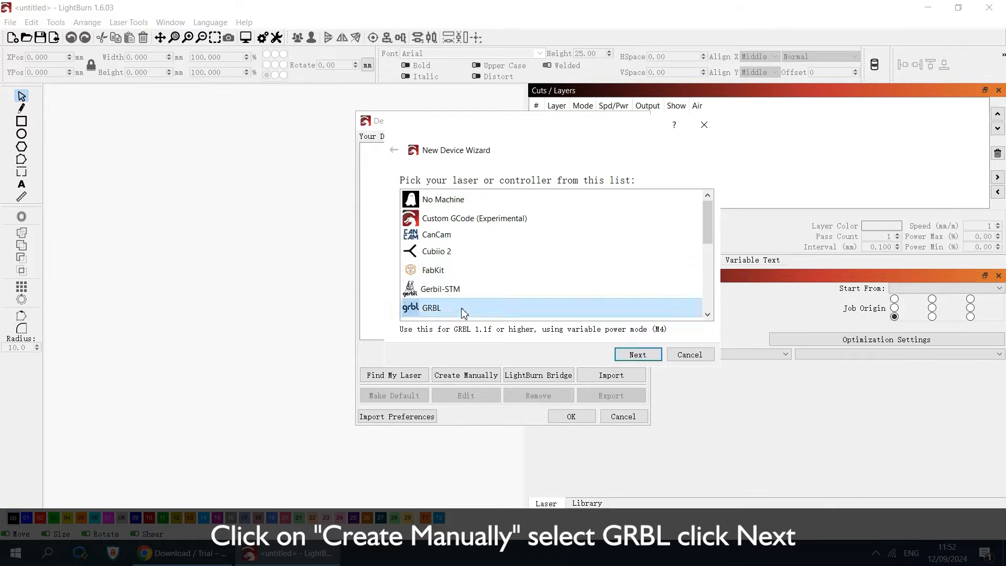
pyautogui.click(621, 361)
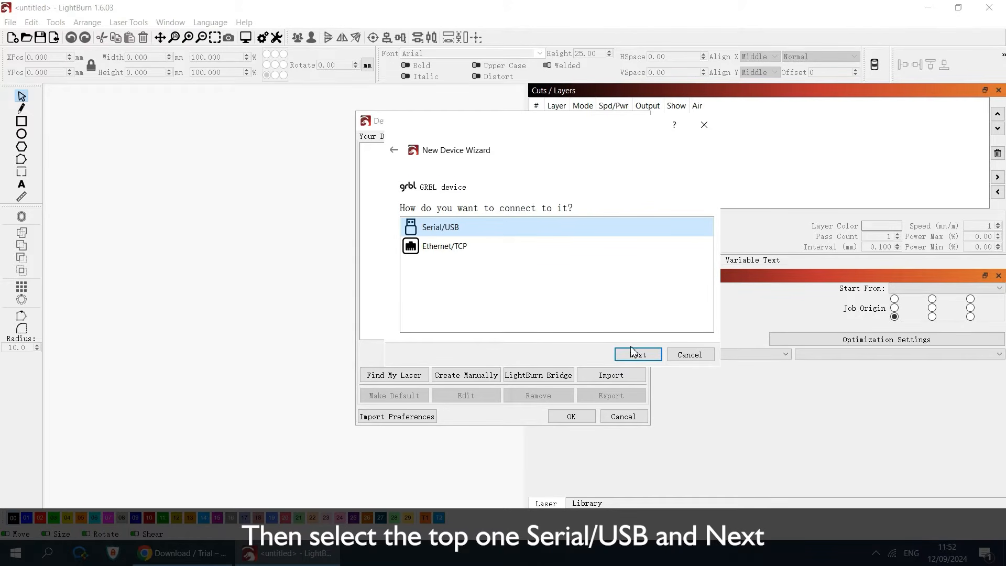
pyautogui.click(633, 353)
# Name the new device S1 and set its work area to 130 mm in X and 130 mm in Y
pyautogui.moveTo(446, 206); pyautogui.dragTo(361, 212)
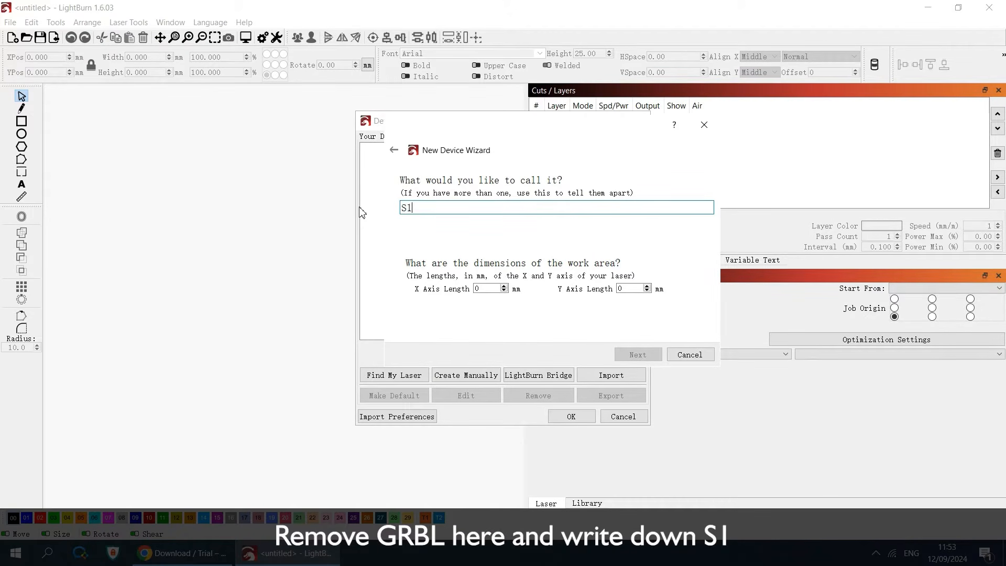
pyautogui.doubleClick(485, 289)
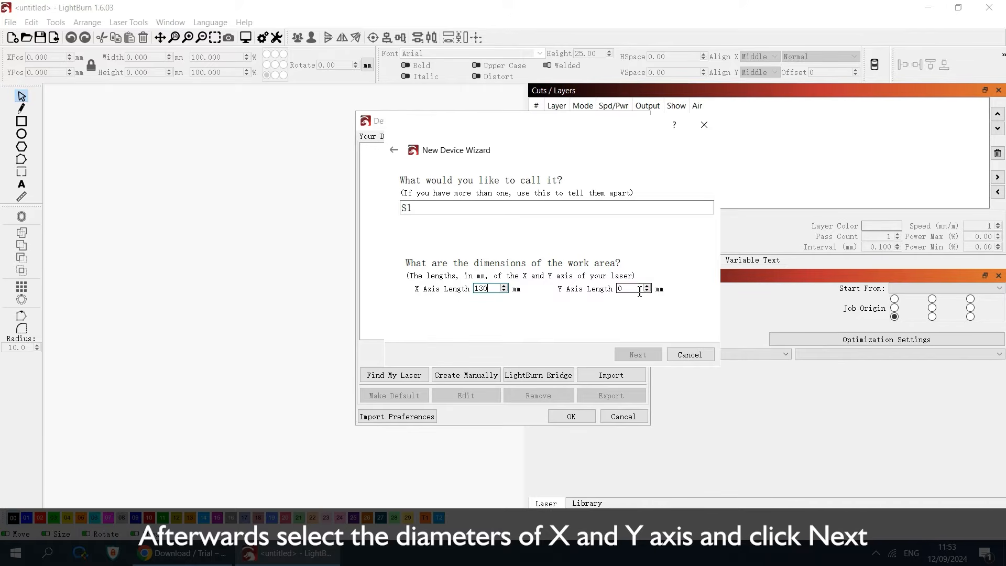
pyautogui.write('13')
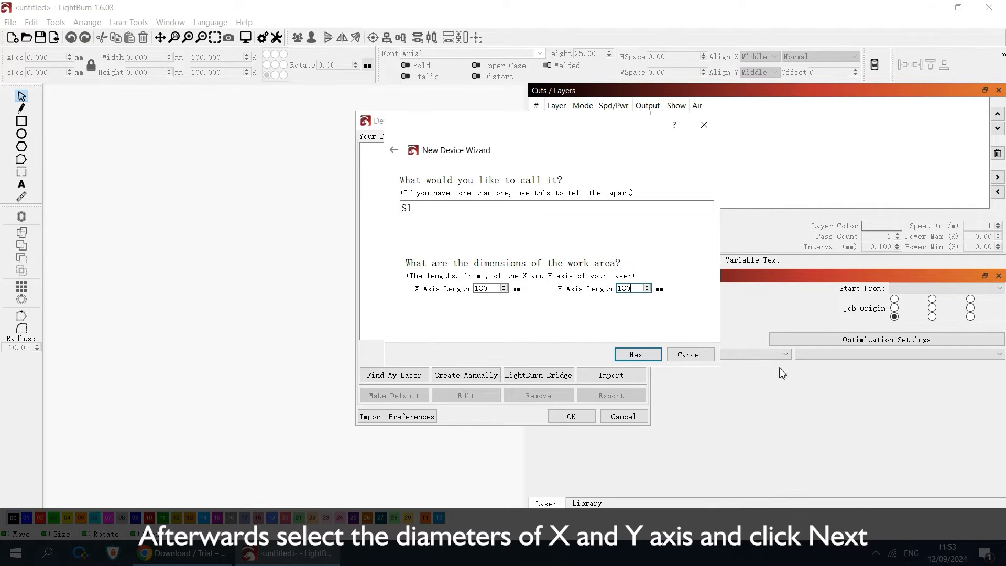
pyautogui.click(637, 354)
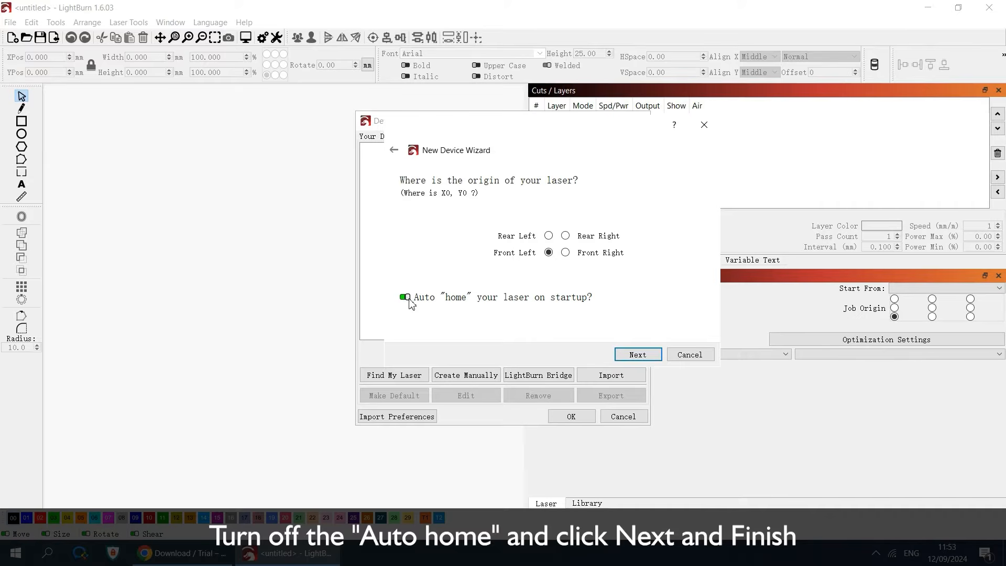
# Finish the S1 device with a front-left origin and auto-home on startup turned off, and select it as the active device
pyautogui.click(618, 357)
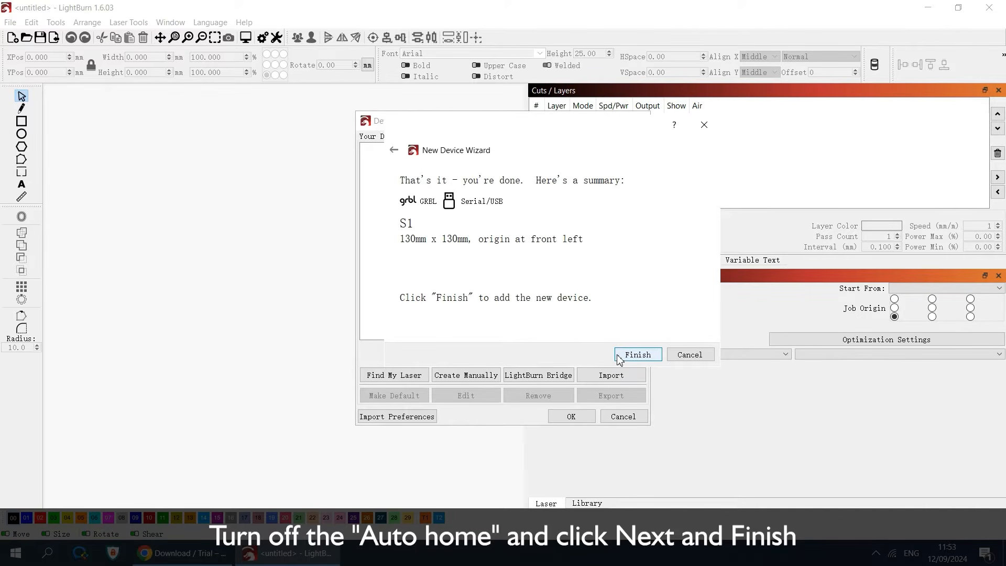
pyautogui.click(618, 358)
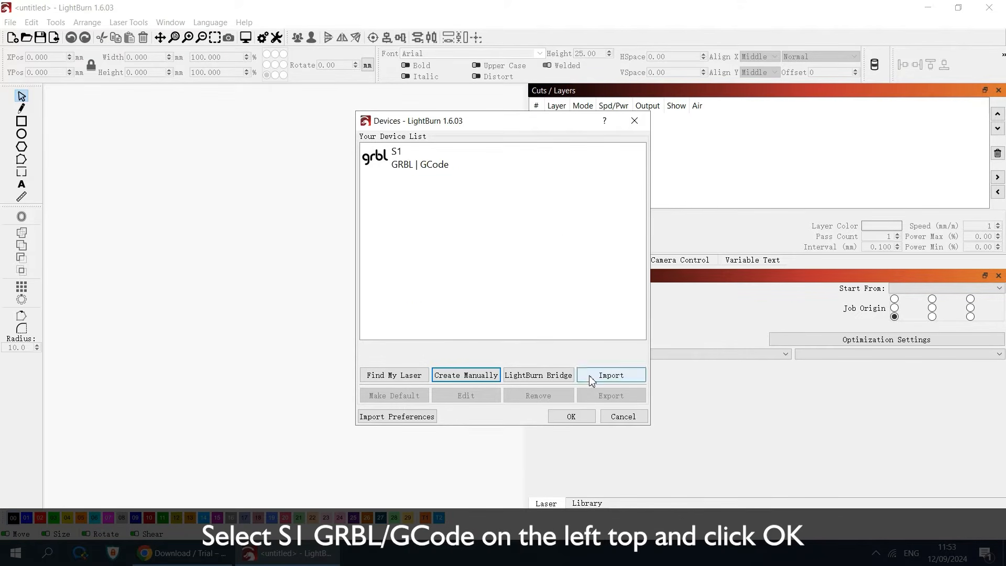
pyautogui.click(448, 168)
pyautogui.click(579, 416)
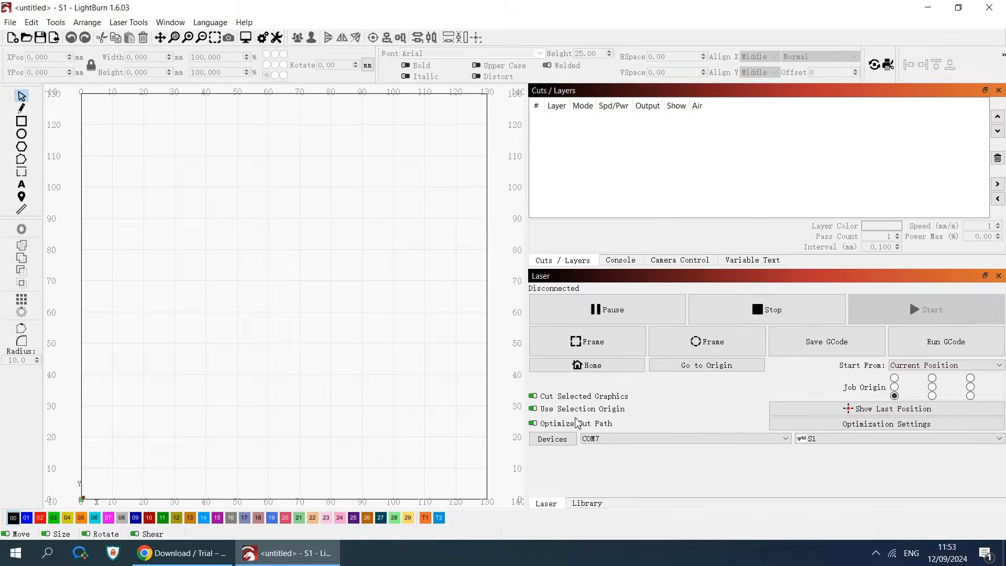
# Set jobs to start from the current position with the front-left job origin, and switch the units to mm/min
pyautogui.click(893, 368)
pyautogui.click(898, 374)
pyautogui.click(895, 395)
pyautogui.click(267, 39)
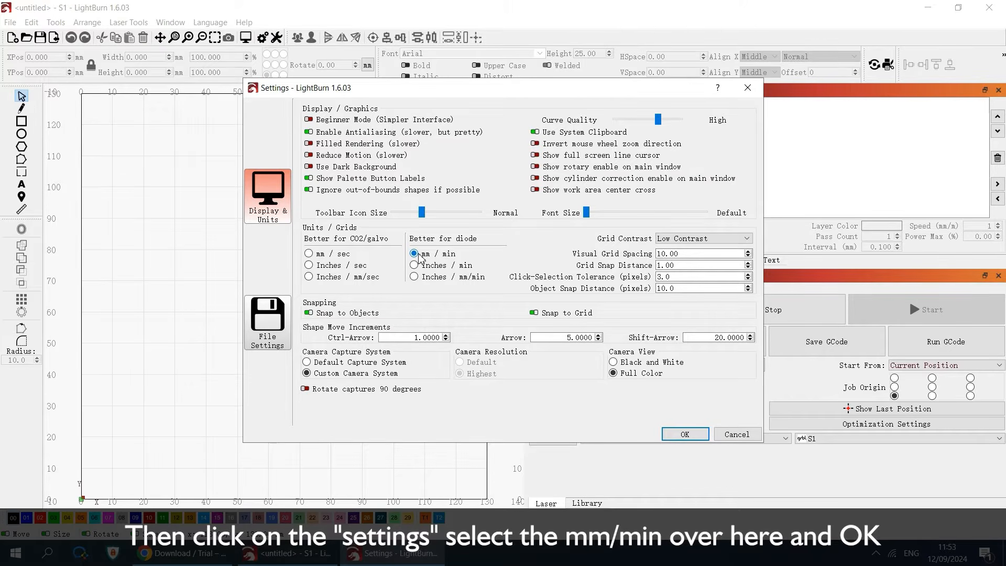
pyautogui.click(680, 433)
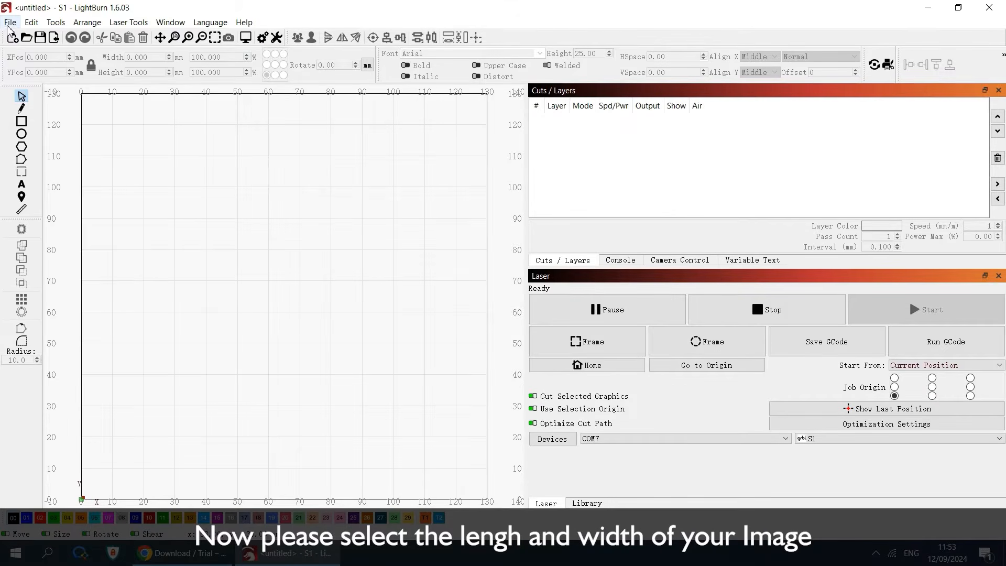
# Open the image 19.png from the Desktop, listing all supported file types
pyautogui.click(10, 22)
pyautogui.click(26, 83)
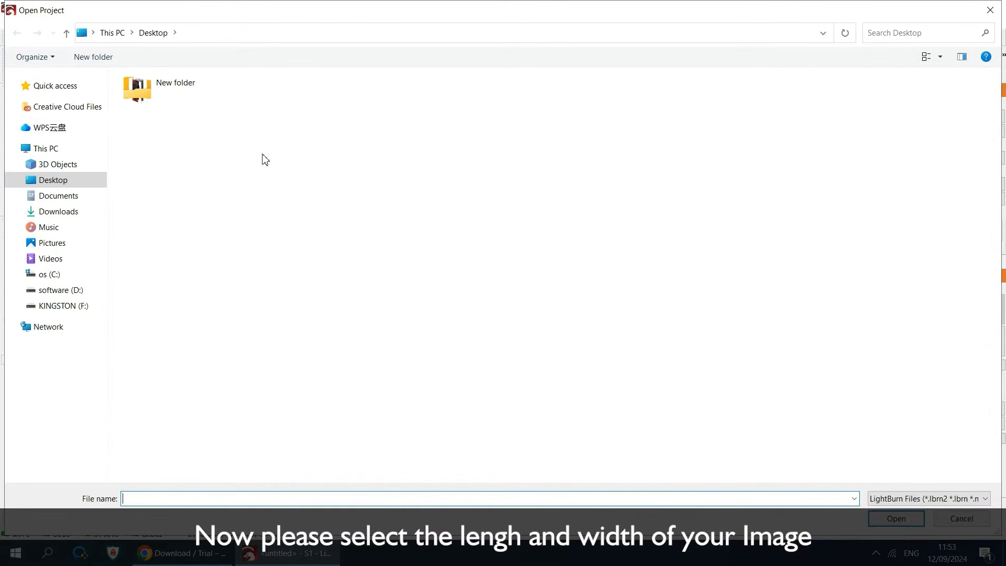
pyautogui.click(889, 498)
pyautogui.click(891, 522)
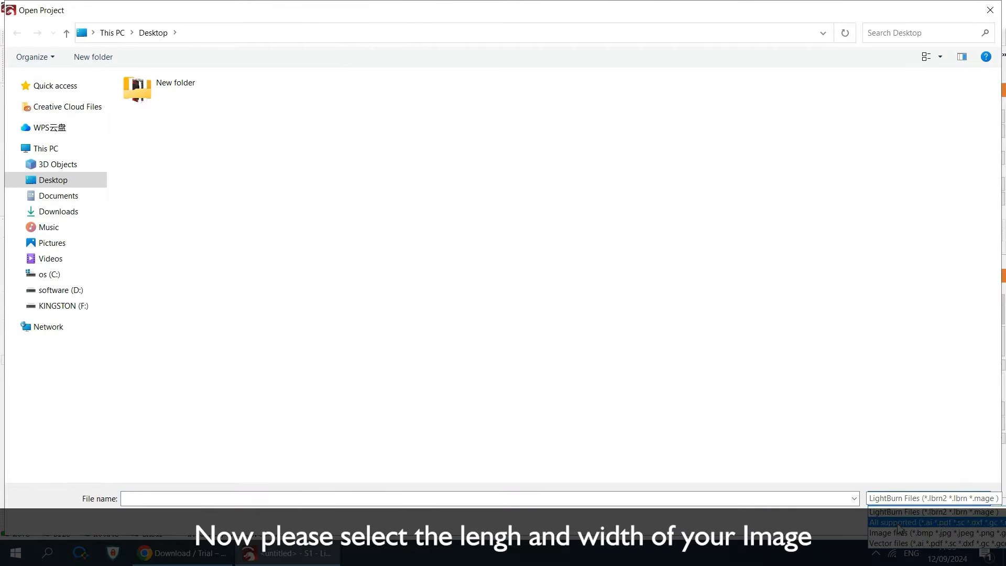
pyautogui.click(339, 102)
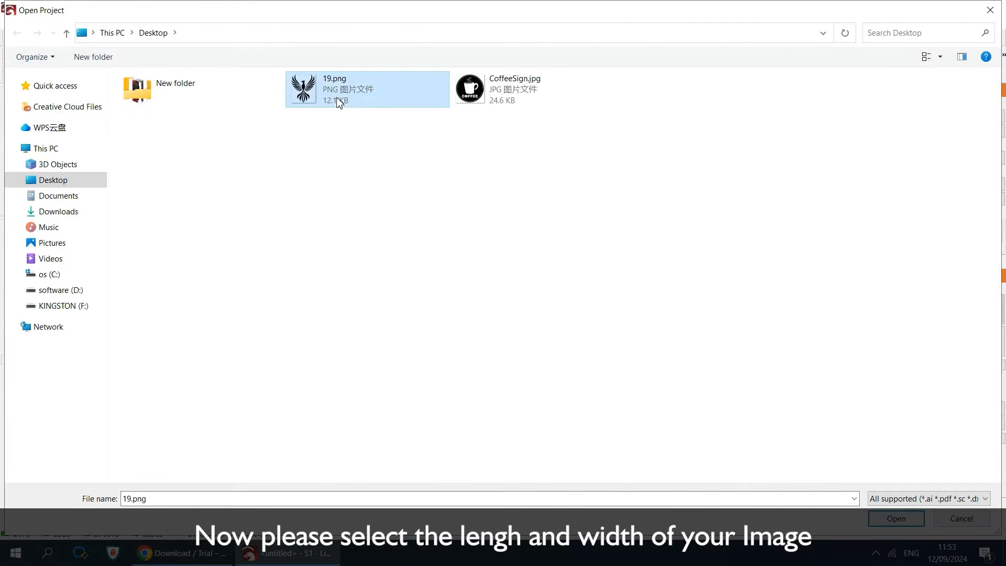
pyautogui.click(897, 519)
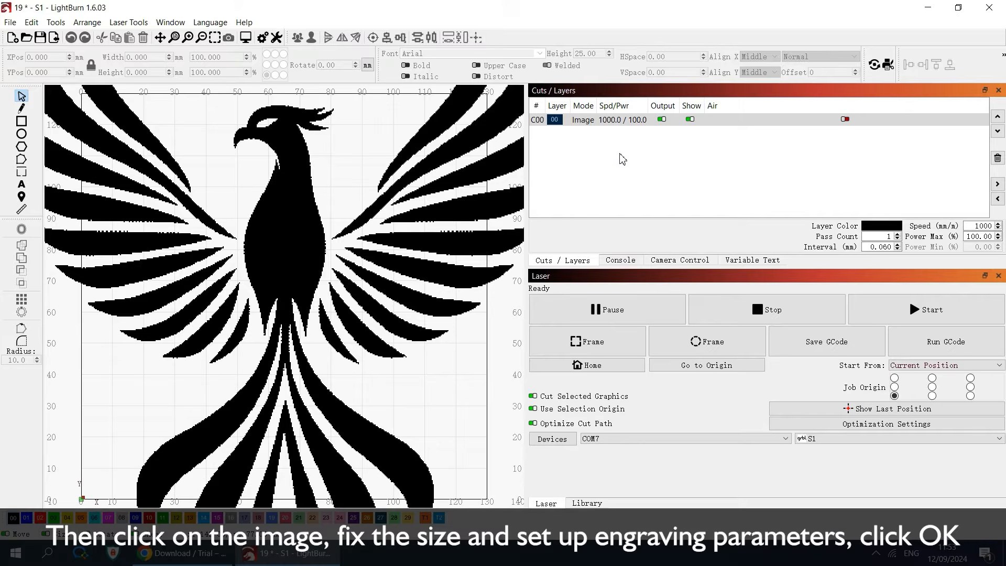
# Resize the phoenix image proportionally to 50 mm wide and move it to about the middle of the work area
pyautogui.click(346, 267)
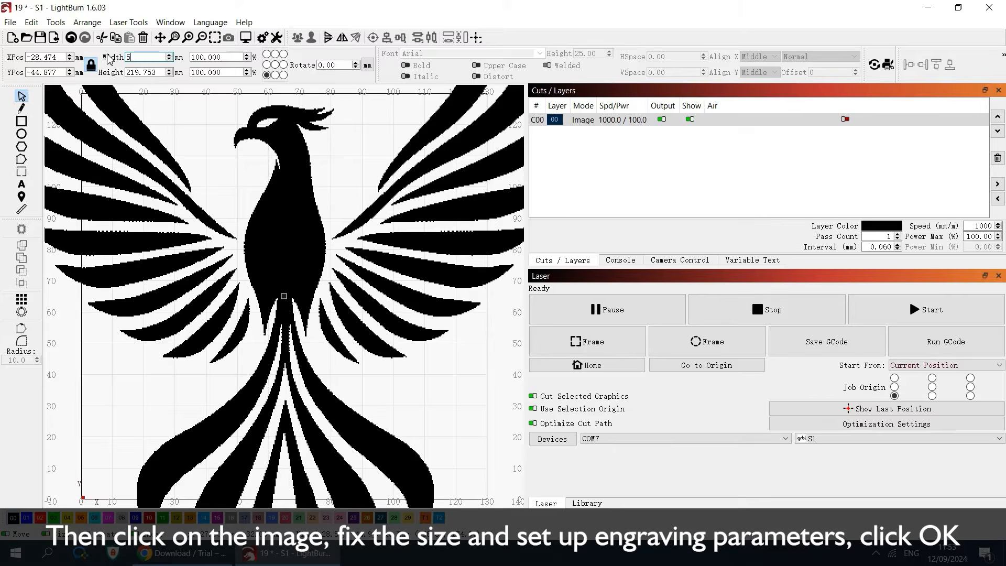
pyautogui.write('50')
pyautogui.press('Return')
pyautogui.scroll(-2, 127, 362)
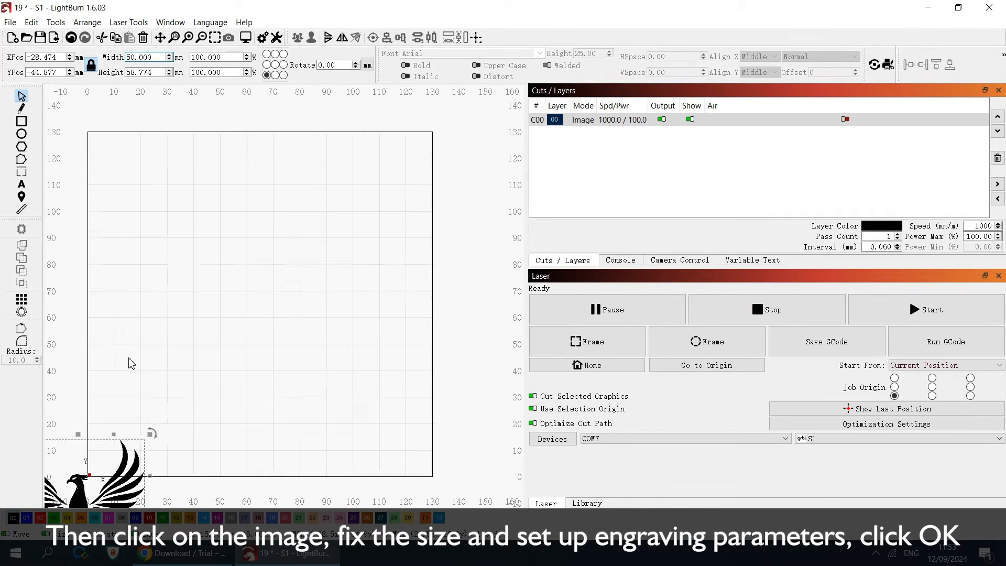
pyautogui.moveTo(87, 477); pyautogui.dragTo(245, 283)
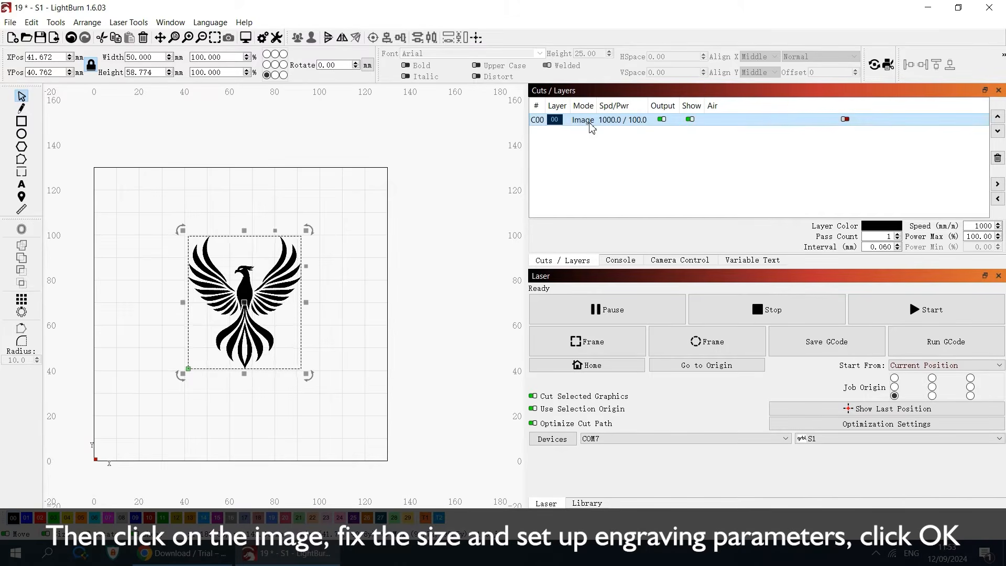
# Set the image layer's speed to 5000 mm/min with Threshold image mode, and start the engraving job
pyautogui.doubleClick(590, 126)
pyautogui.write('5000')
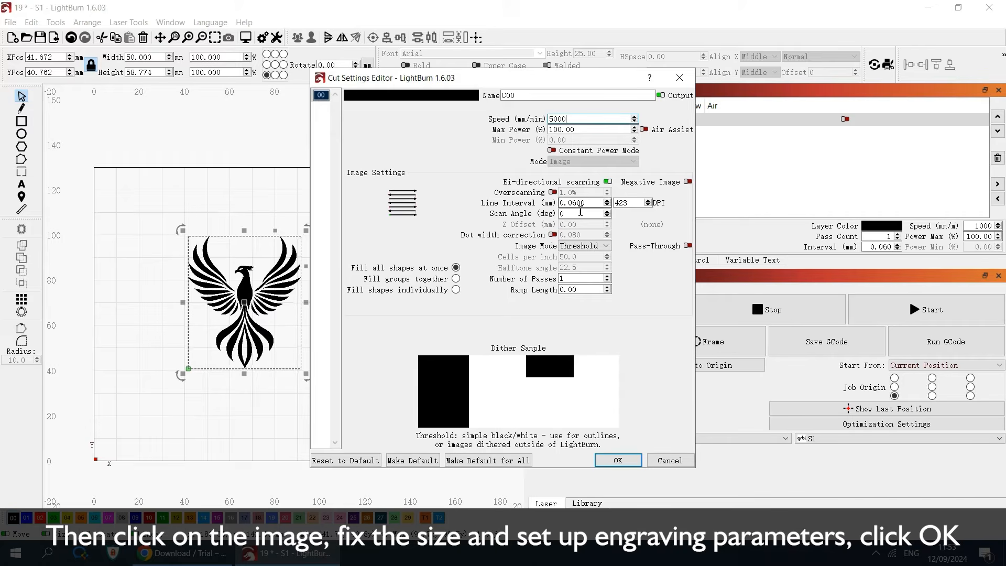
pyautogui.click(582, 246)
pyautogui.click(583, 249)
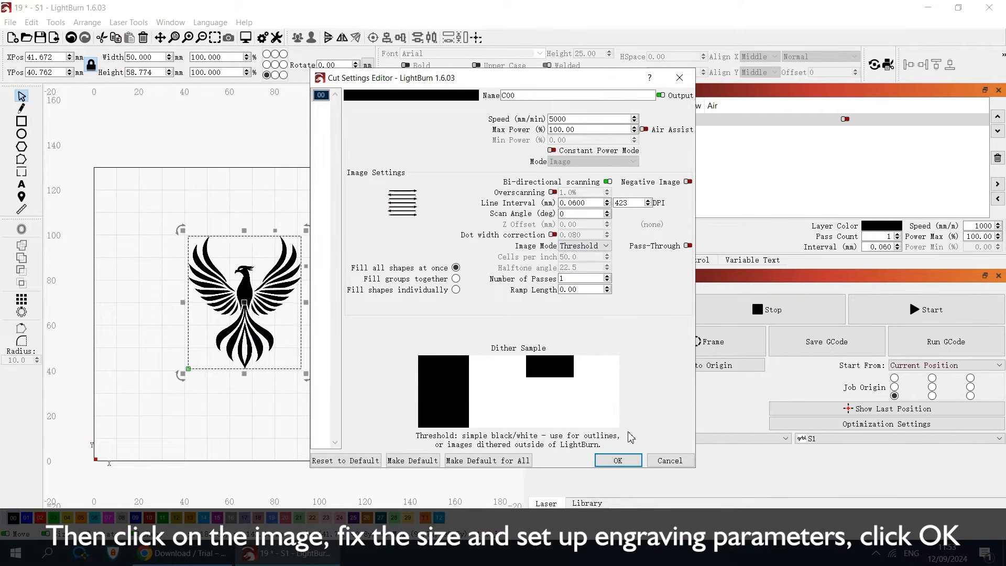
pyautogui.click(618, 457)
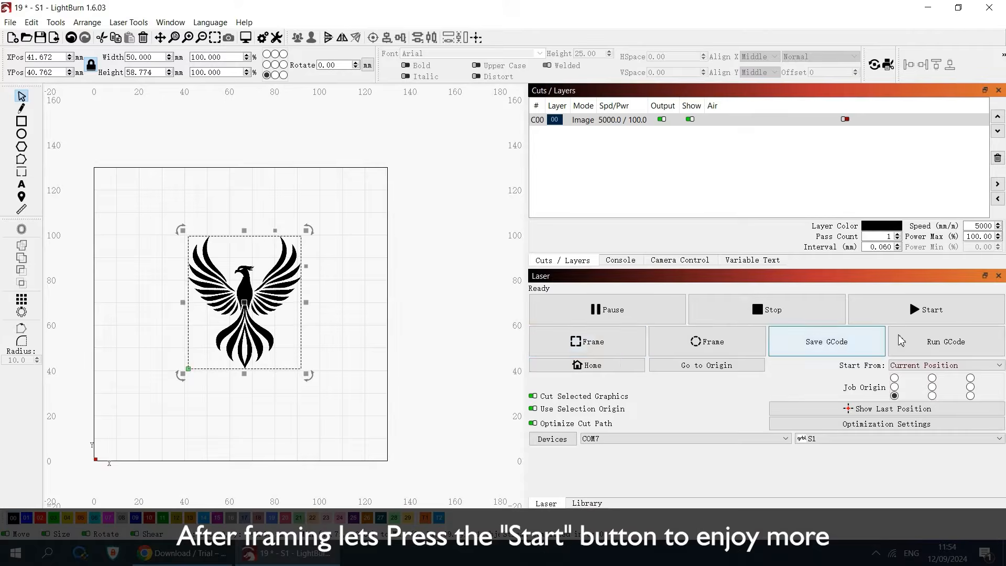
pyautogui.click(948, 315)
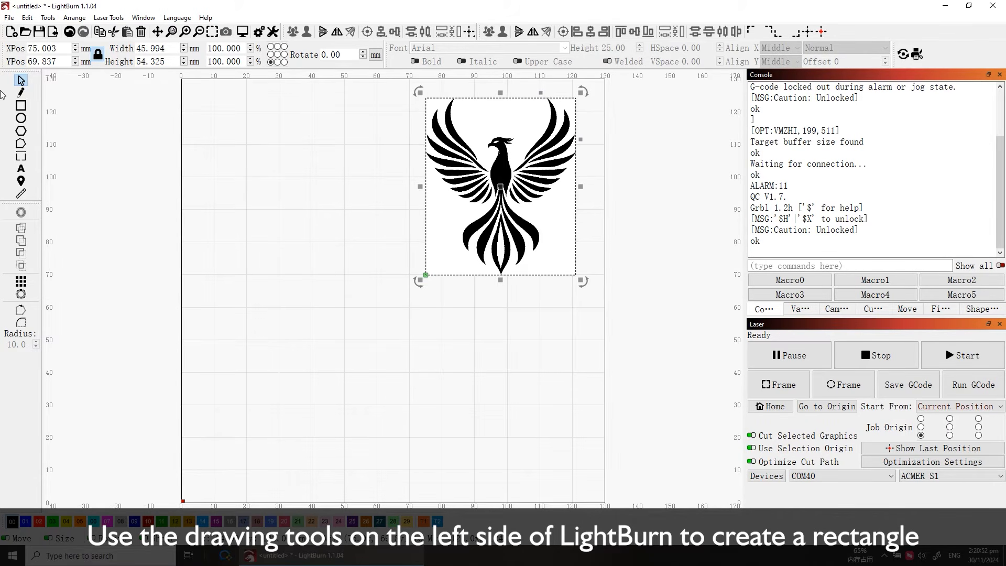
# Draw a rectangle about 20 mm wide and 15 mm high in the empty area beside the phoenix image
pyautogui.click(21, 106)
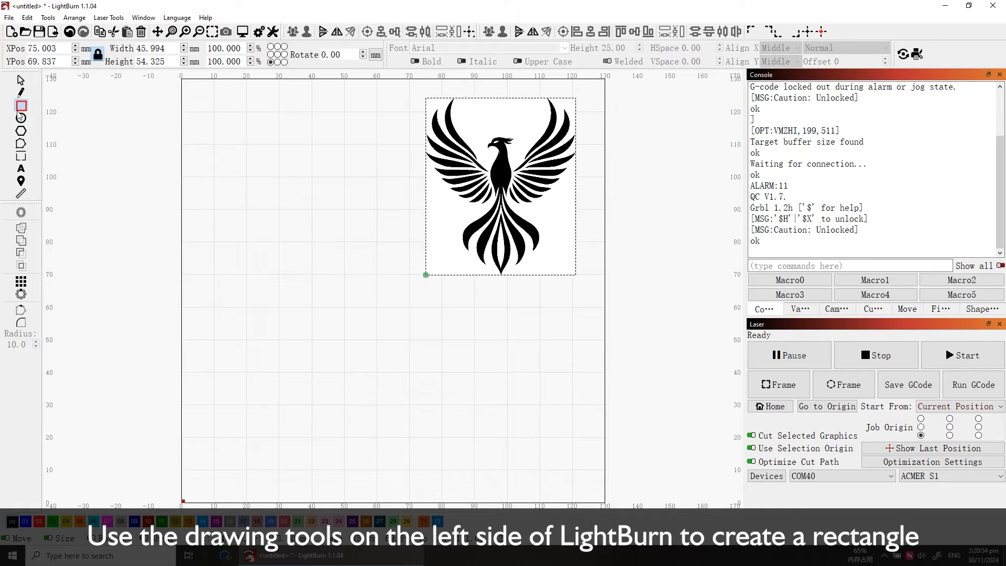
pyautogui.moveTo(269, 249); pyautogui.dragTo(335, 297)
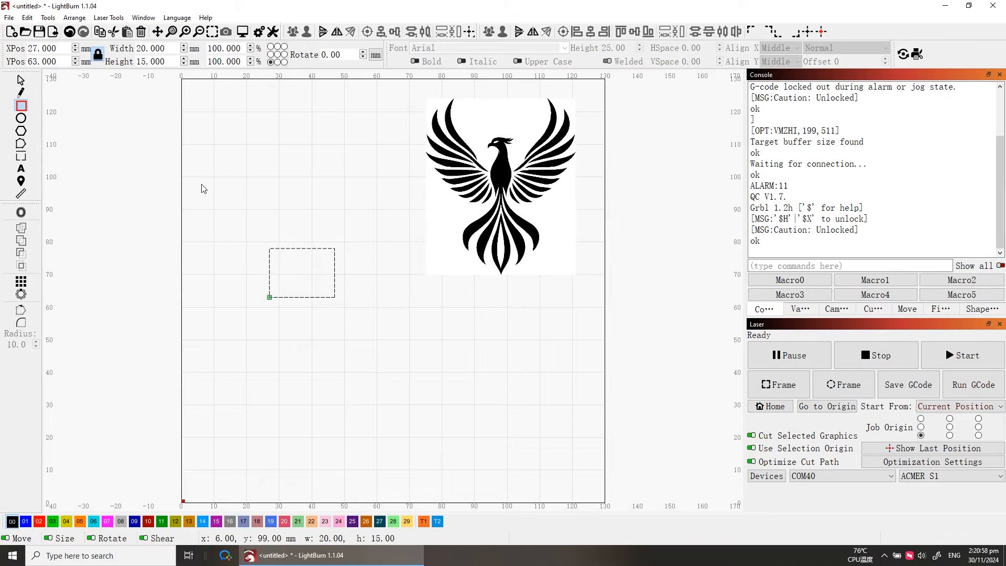
pyautogui.press('Escape')
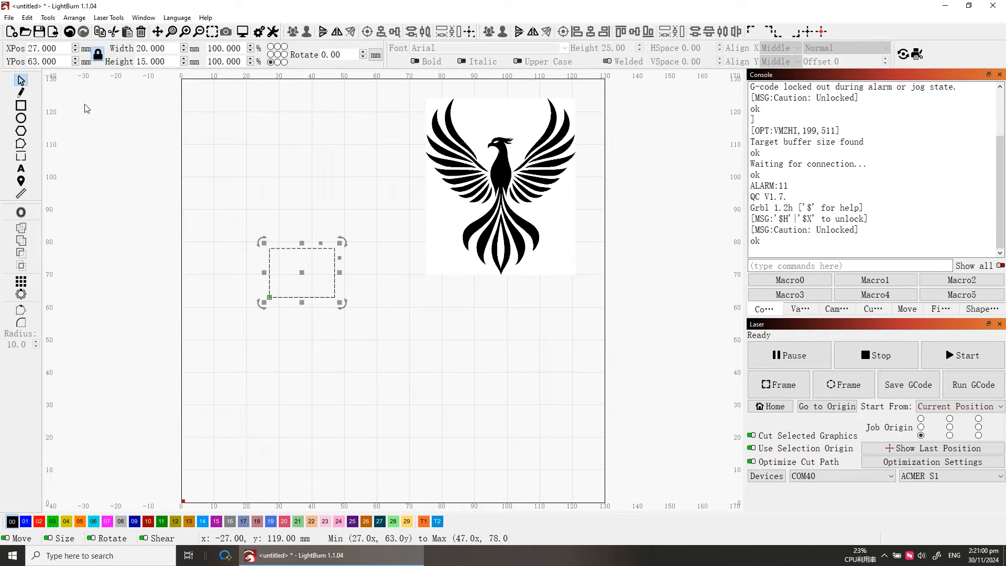
# Set the rectangle's cut layer to a speed of 100 mm/min and a max power of 100%
pyautogui.click(807, 312)
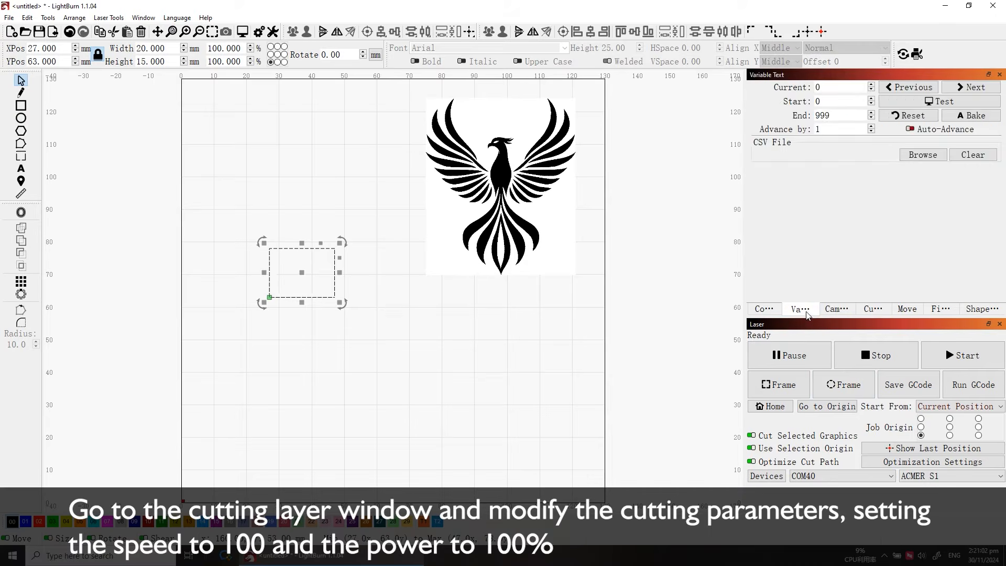
pyautogui.click(852, 310)
pyautogui.click(866, 311)
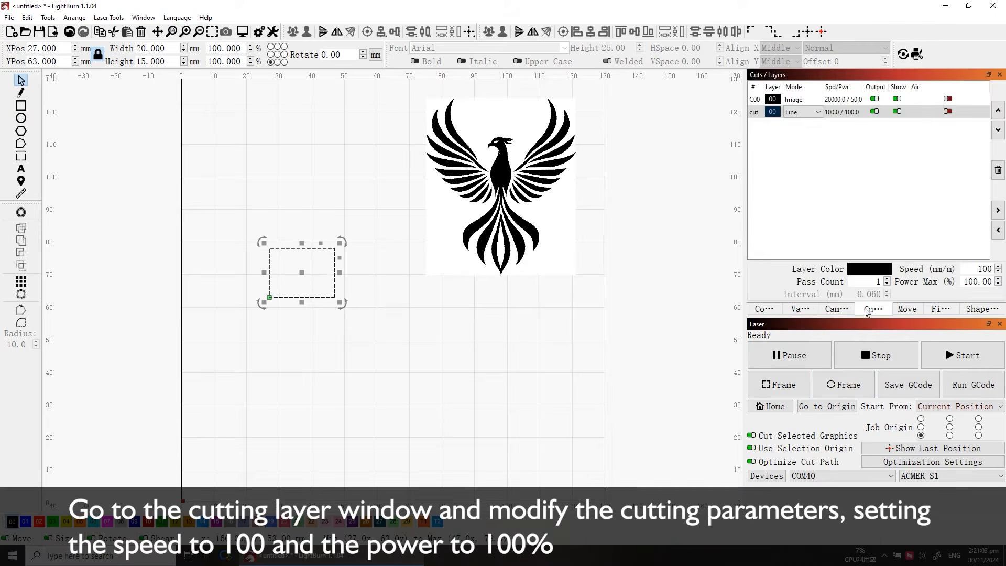
pyautogui.doubleClick(832, 112)
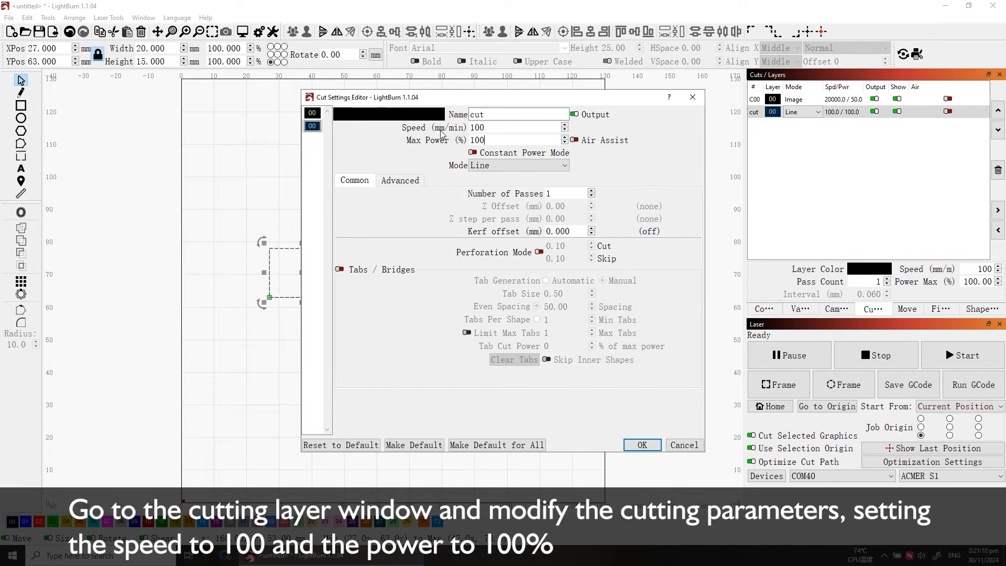
pyautogui.press('Return')
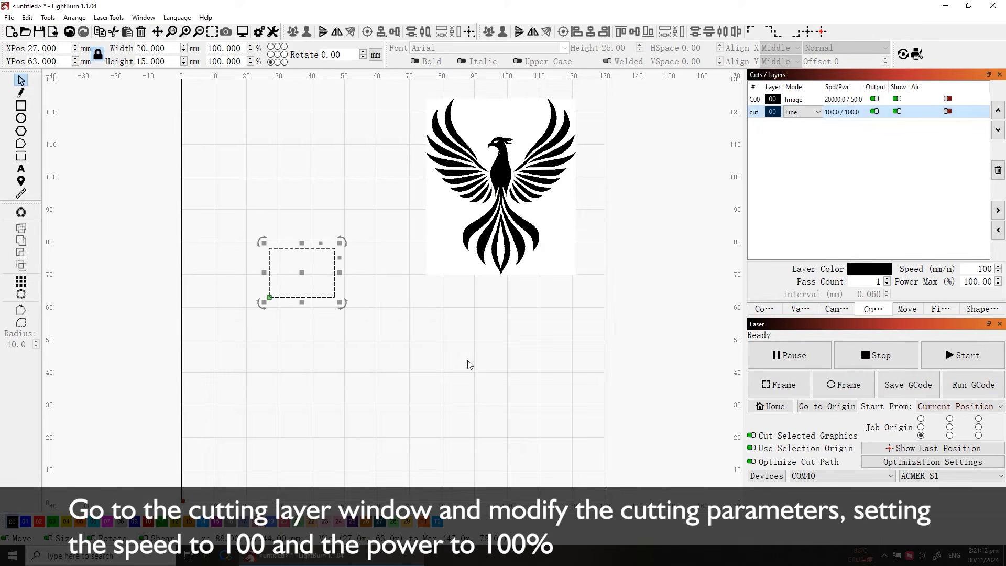
# Frame the selected rectangle on the laser and start the cutting job
pyautogui.click(778, 388)
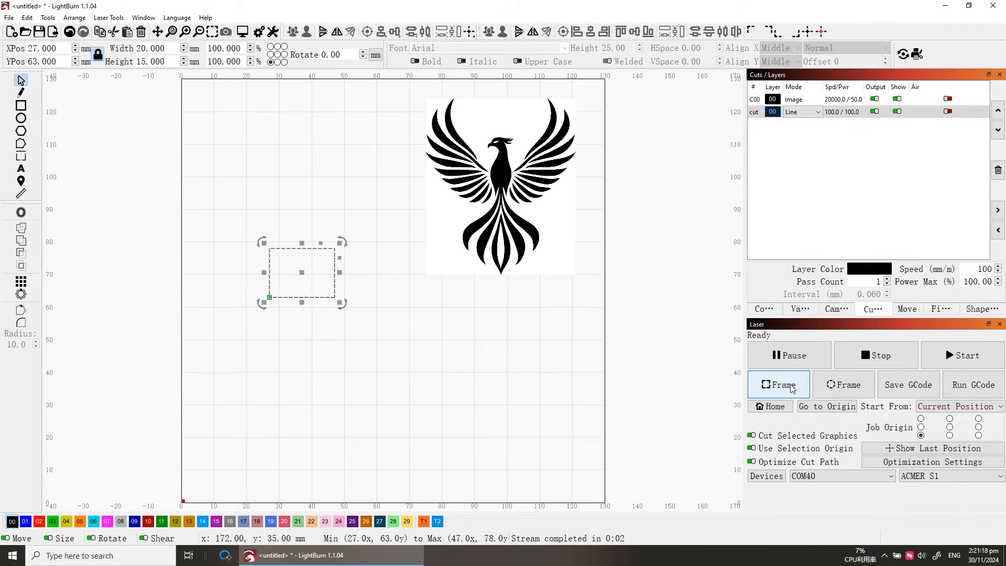
pyautogui.click(949, 356)
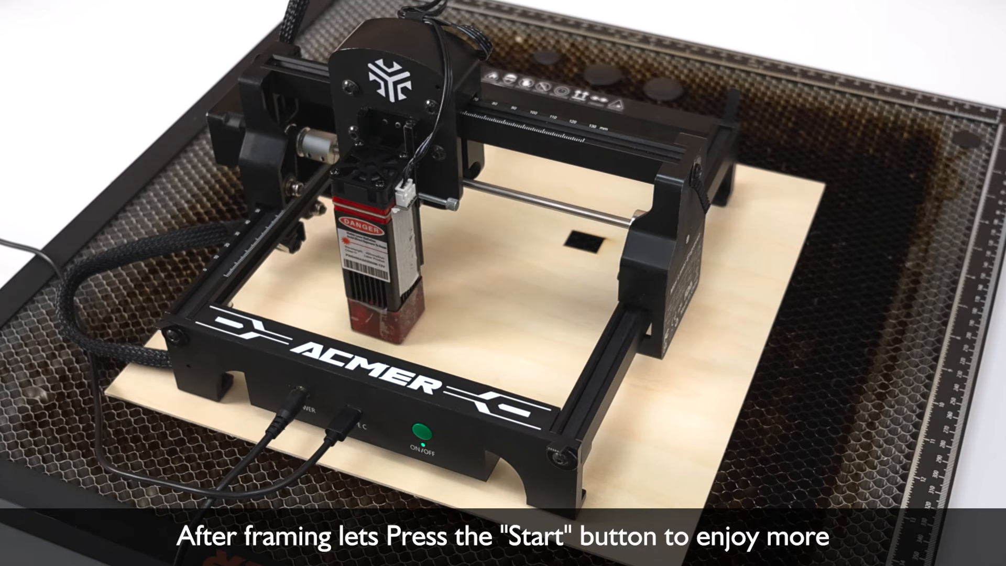